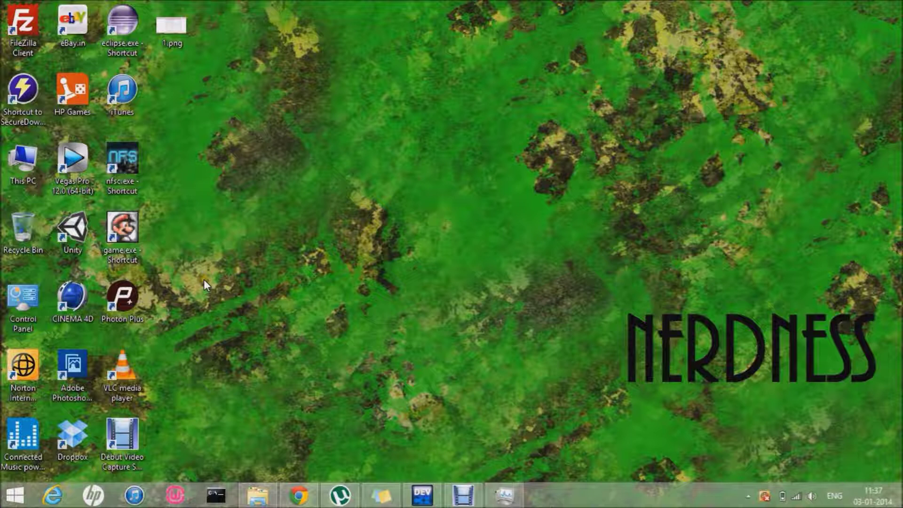
Step: Open Computer Management from This PC and expand the Task Scheduler section
{"action": "right_click", "coordinate": [22, 182]}
{"action": "left_click", "coordinate": [75, 221]}
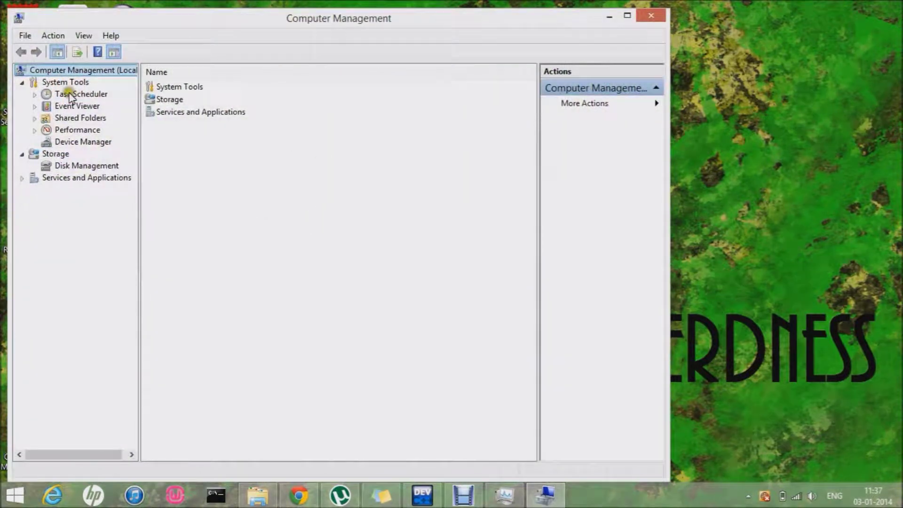
{"action": "left_click", "coordinate": [70, 94]}
{"action": "left_click_drag", "start_coordinate": [529, 238], "coordinate": [531, 359]}
Step: Browse Task Scheduler Library > Microsoft > Windows and select the WindowsBackup folder
{"action": "left_click", "coordinate": [59, 108]}
{"action": "left_click", "coordinate": [48, 106]}
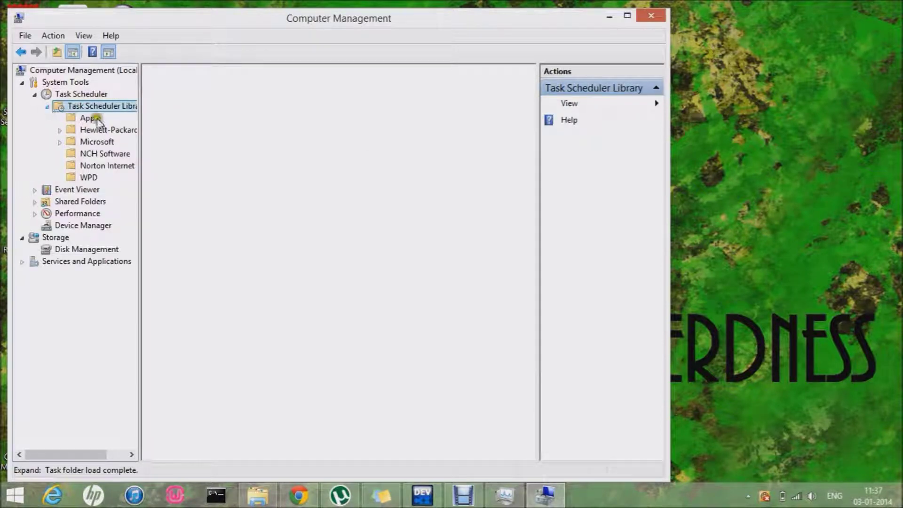
{"action": "left_click", "coordinate": [69, 142]}
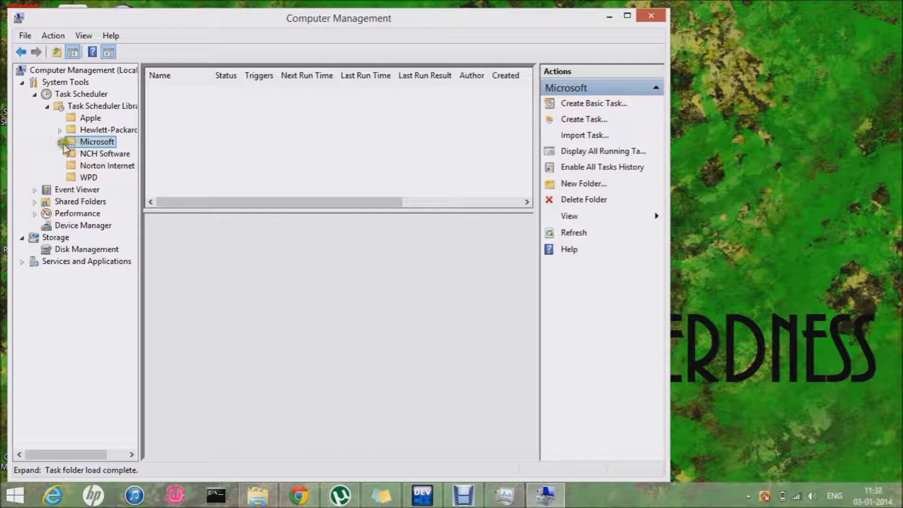
{"action": "left_click", "coordinate": [61, 142]}
{"action": "left_click", "coordinate": [73, 154]}
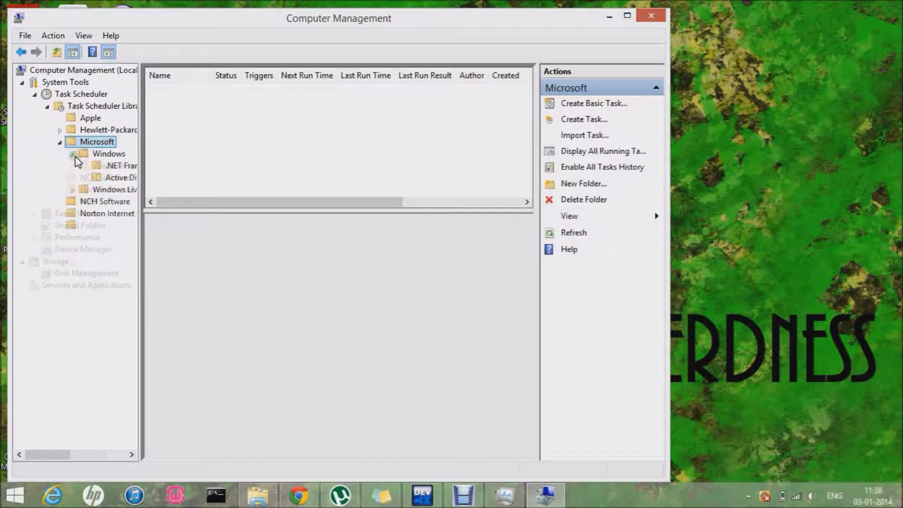
{"action": "left_click_drag", "start_coordinate": [136, 171], "coordinate": [133, 224]}
{"action": "left_click_drag", "start_coordinate": [54, 454], "coordinate": [70, 456]}
{"action": "left_click_drag", "start_coordinate": [132, 242], "coordinate": [128, 381]}
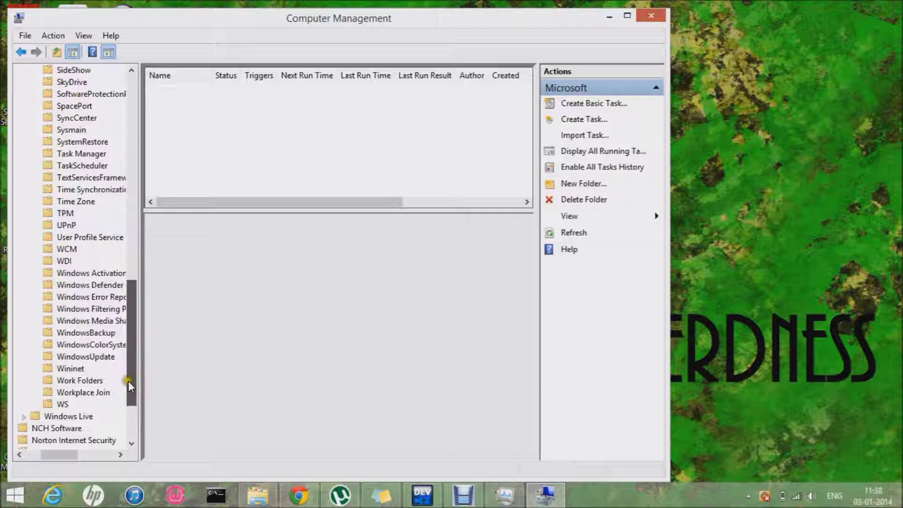
{"action": "left_click", "coordinate": [75, 335]}
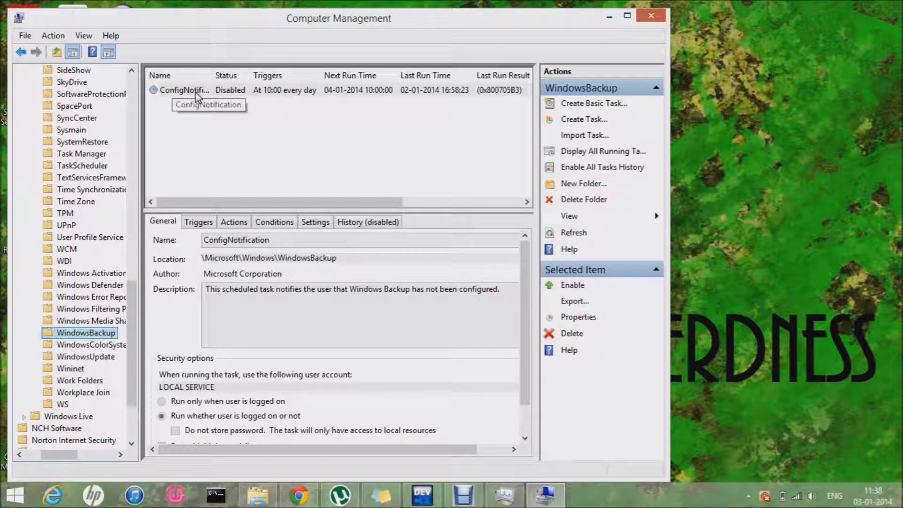
Step: Verify ConfigNotification offers Enable, so it is already disabled, then close Computer Management
{"action": "right_click", "coordinate": [195, 92]}
{"action": "left_click", "coordinate": [182, 109]}
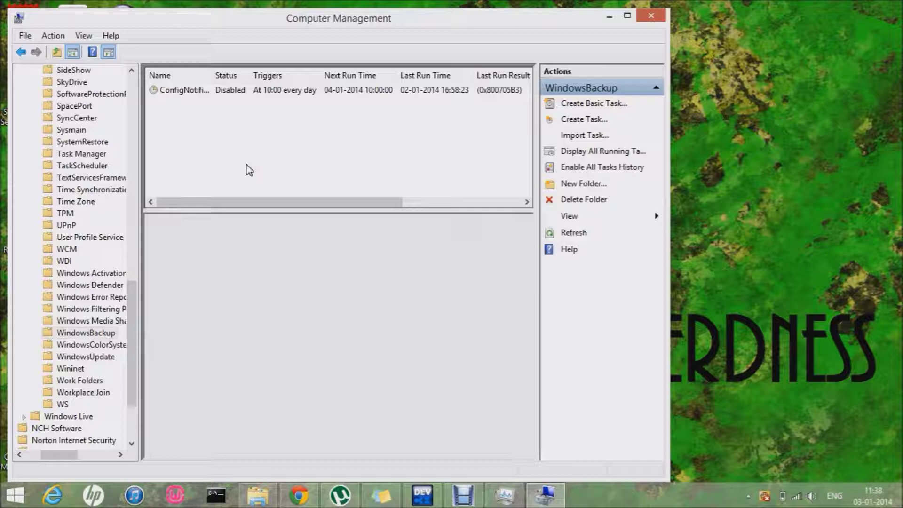
{"action": "left_click", "coordinate": [652, 15]}
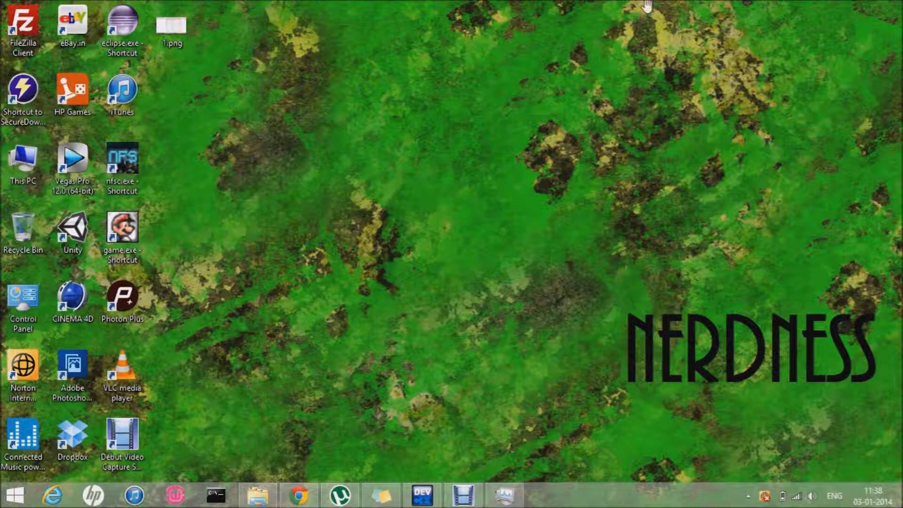
Step: Search 'clean' to launch 'Free up disk space' and scan drive C: for deletable files
{"action": "mouse_move", "coordinate": [899, 94]}
{"action": "left_click", "coordinate": [896, 113]}
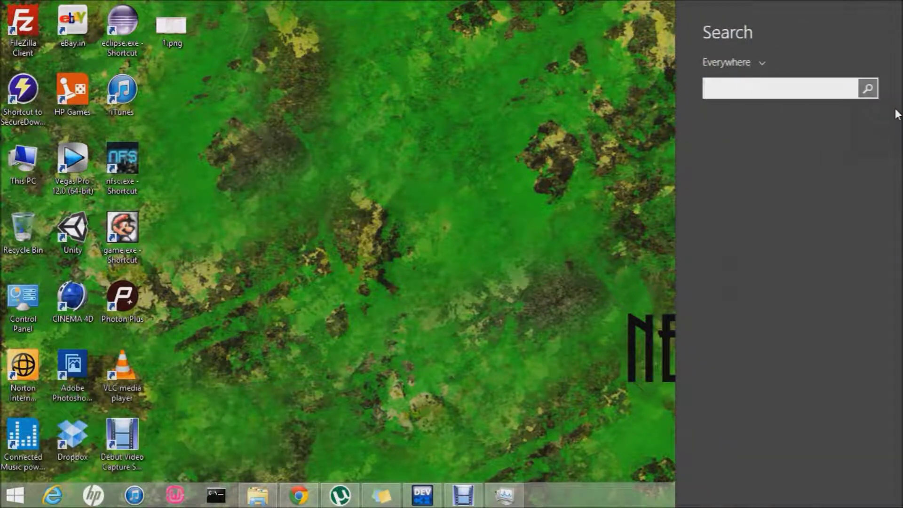
{"action": "type", "text": "clean"}
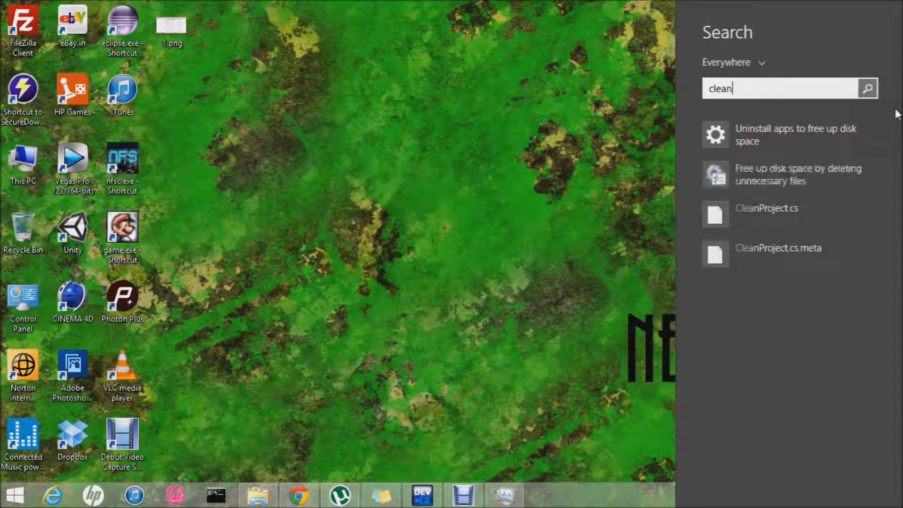
{"action": "key", "text": "Down"}
{"action": "key", "text": "Down"}
{"action": "key", "text": "Return"}
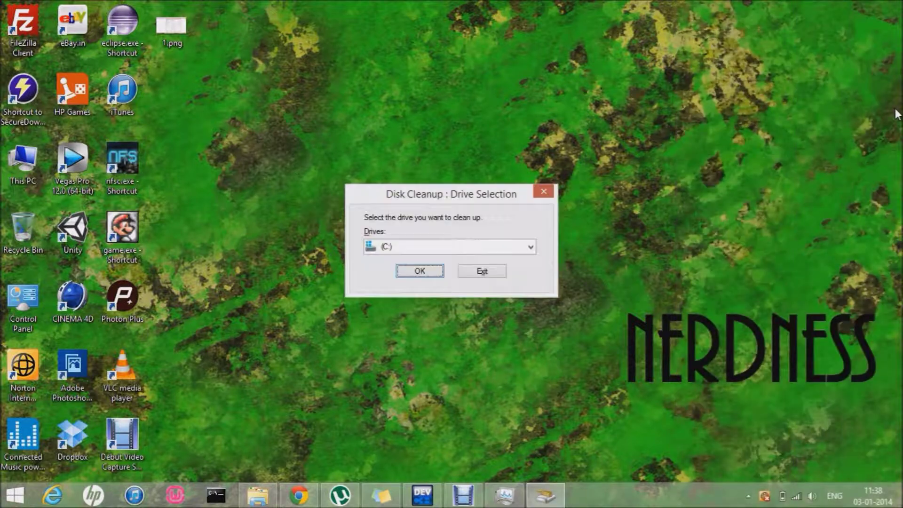
{"action": "left_click", "coordinate": [418, 268]}
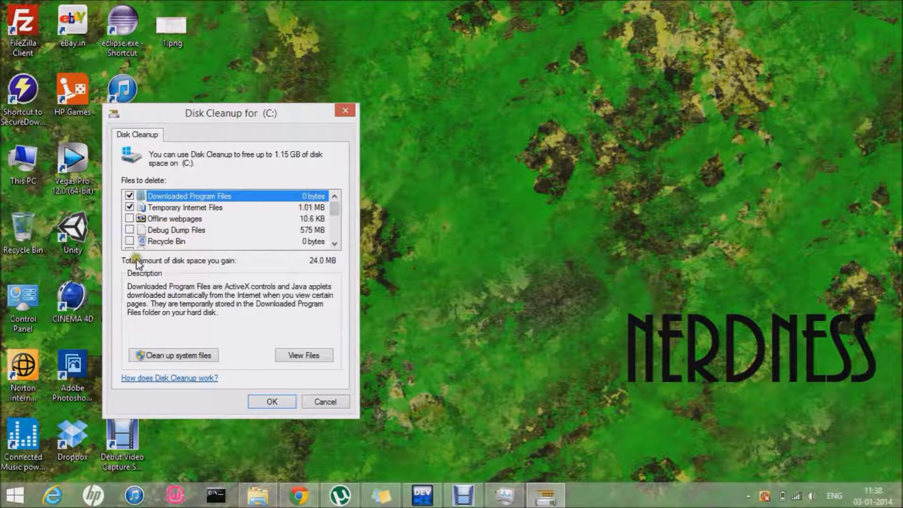
Step: Tick Recycle Bin, System error memory dump files, Setup Log Files and Debug Dump Files (1.14 GB), then confirm
{"action": "left_click", "coordinate": [130, 241]}
{"action": "left_click_drag", "start_coordinate": [337, 207], "coordinate": [337, 222]}
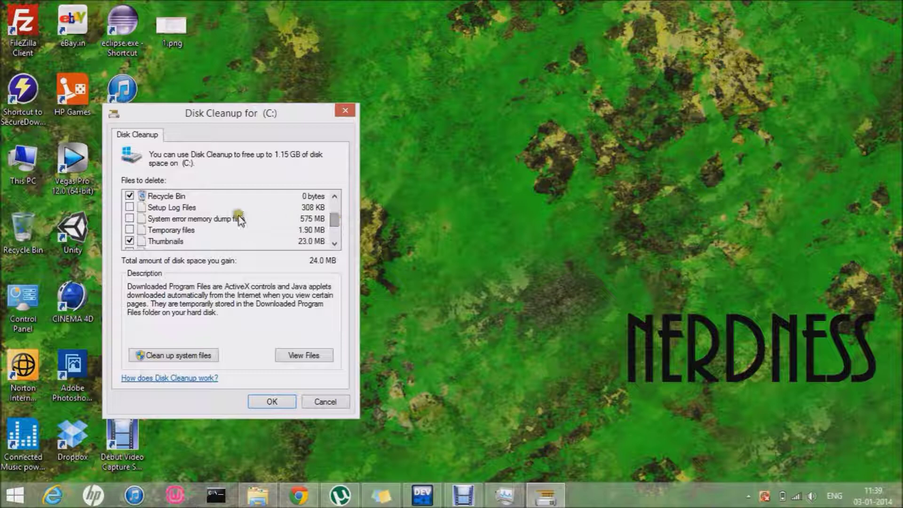
{"action": "left_click", "coordinate": [129, 219]}
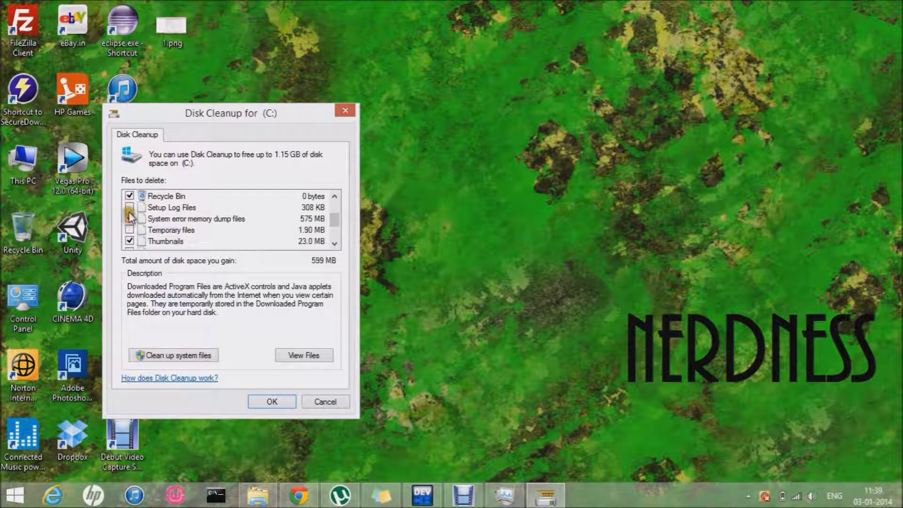
{"action": "left_click", "coordinate": [129, 207]}
{"action": "mouse_move", "coordinate": [335, 225]}
{"action": "left_mouse_down"}
{"action": "mouse_move", "coordinate": [335, 202]}
{"action": "mouse_move", "coordinate": [334, 209]}
{"action": "left_mouse_up"}
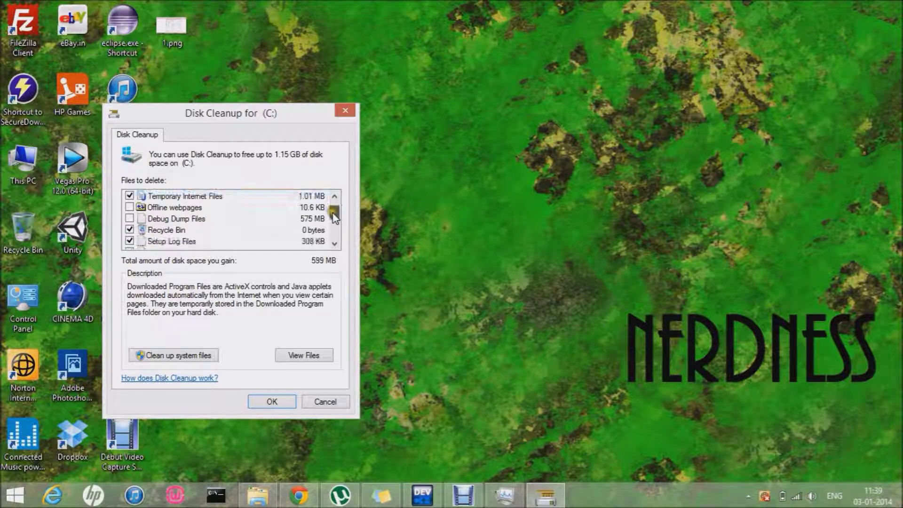
{"action": "left_click", "coordinate": [129, 219]}
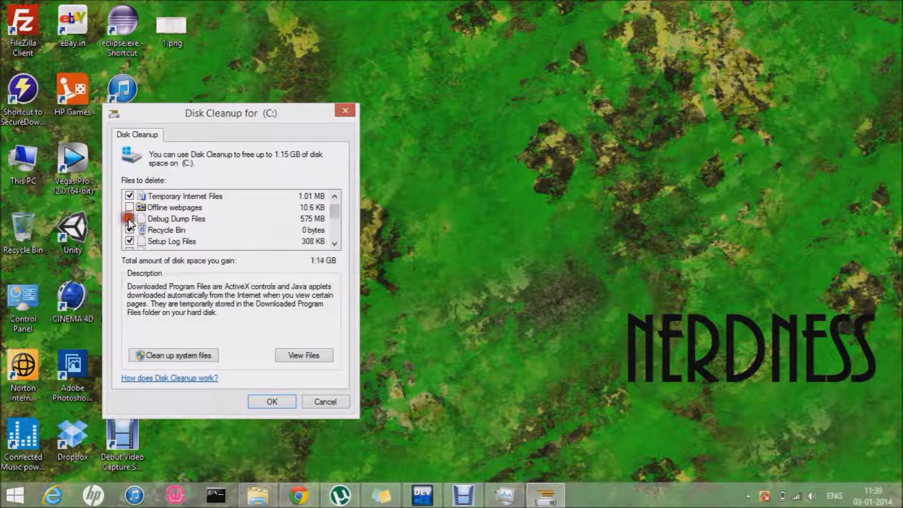
{"action": "left_click", "coordinate": [274, 406]}
Step: Confirm 'Delete Files' to permanently remove the selected files from drive C:
{"action": "key", "text": "Return"}
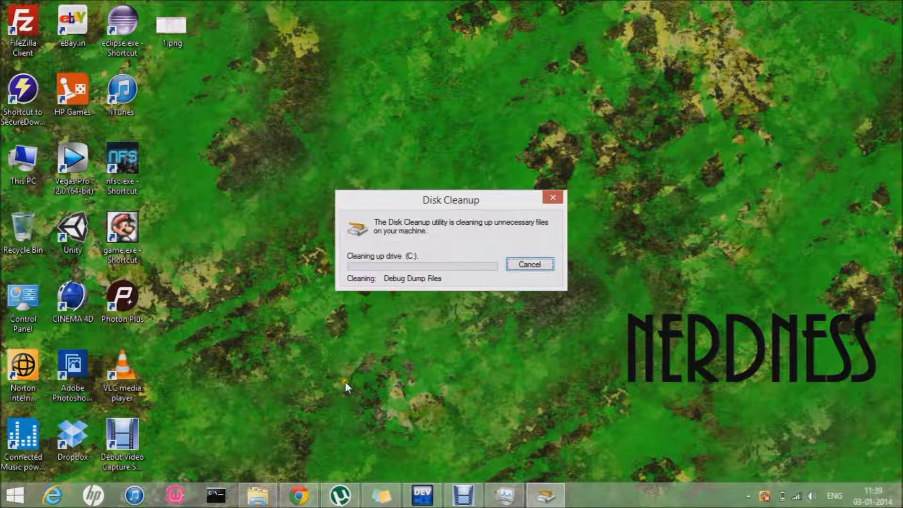
{"action": "left_click", "coordinate": [543, 266]}
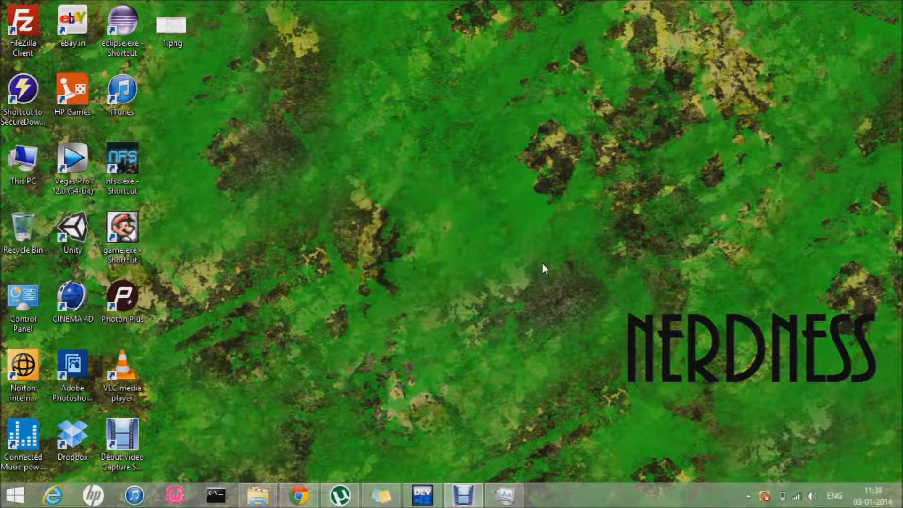